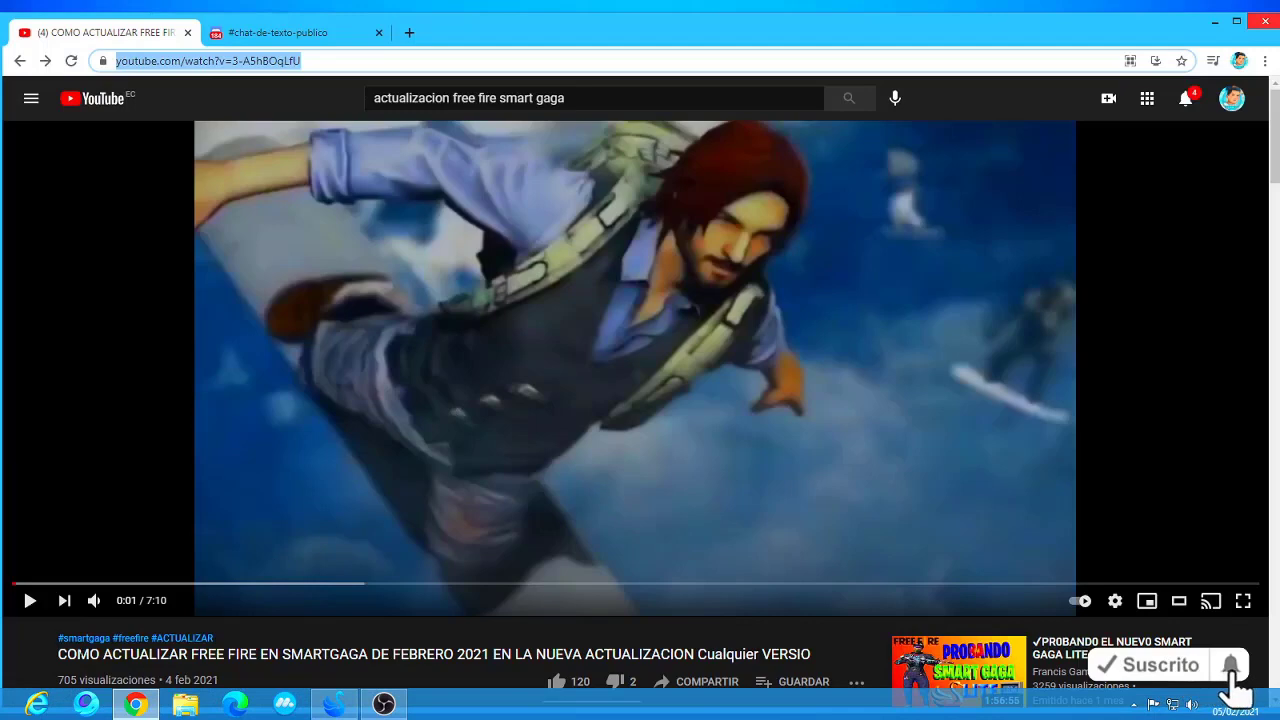
Like the SmartGaGa Free Fire update video and subscribe to its channel.
scroll(22, 652, down, 2)
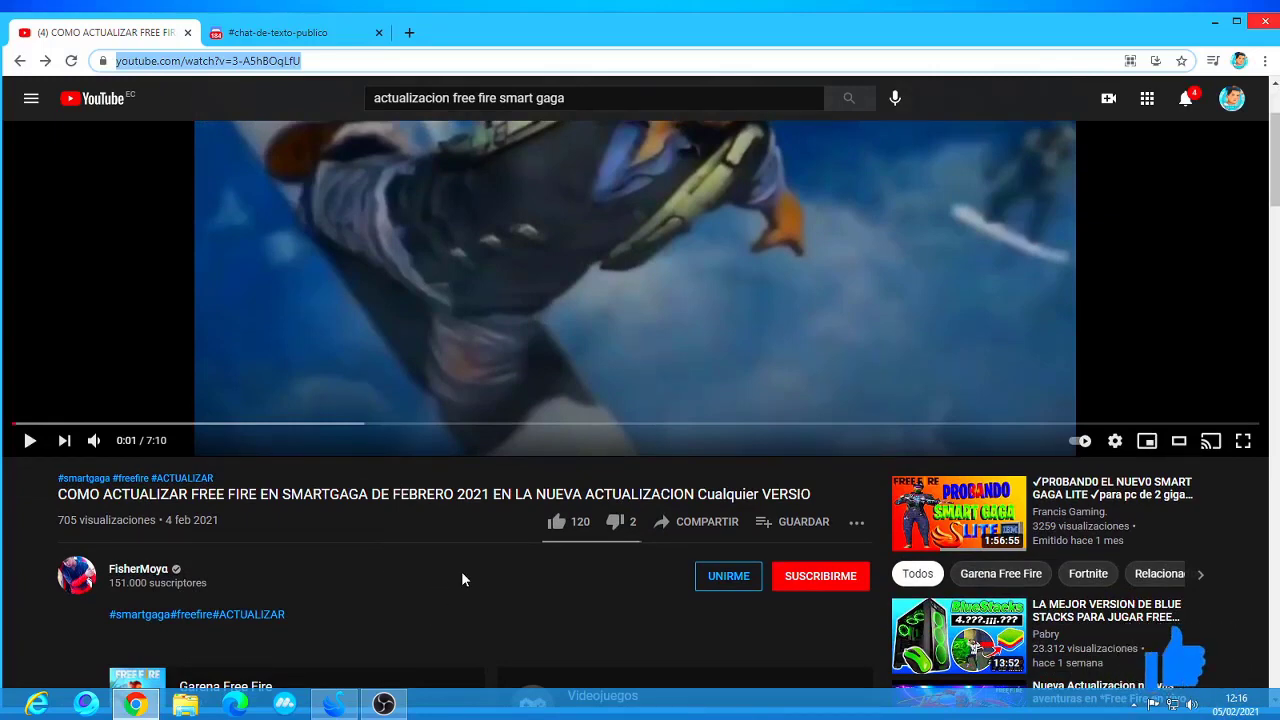
click(558, 526)
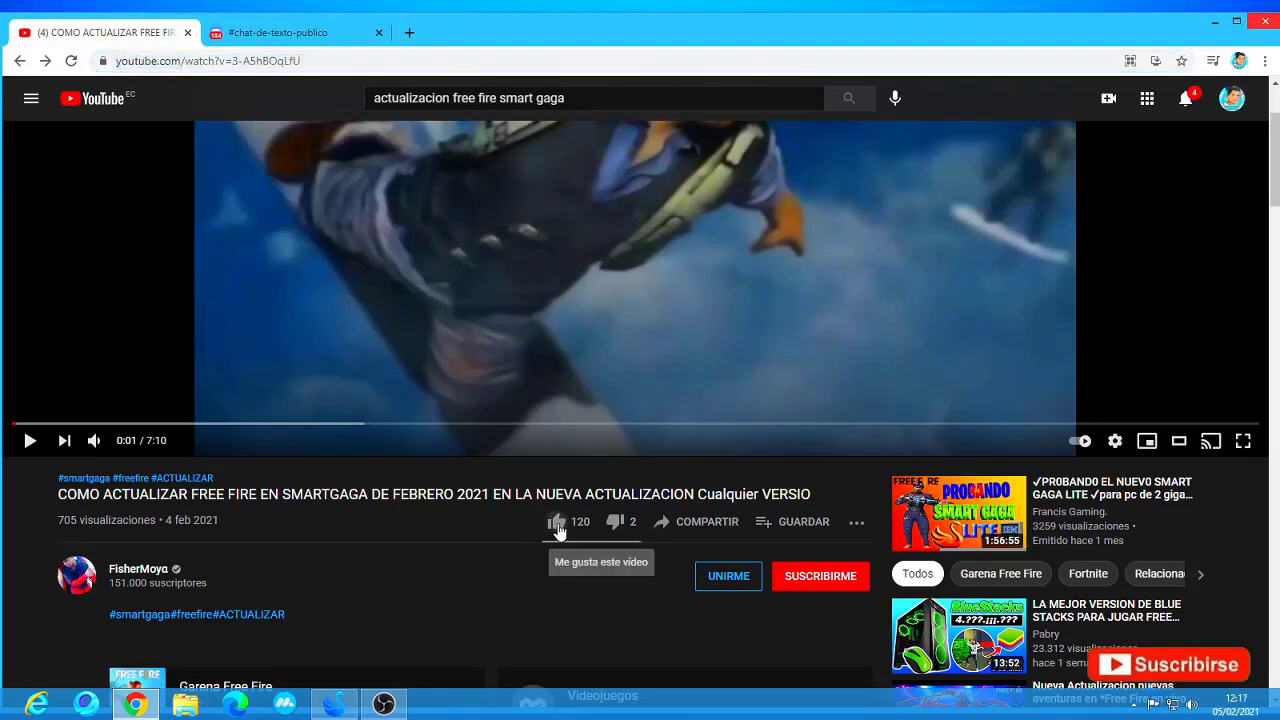
click(810, 591)
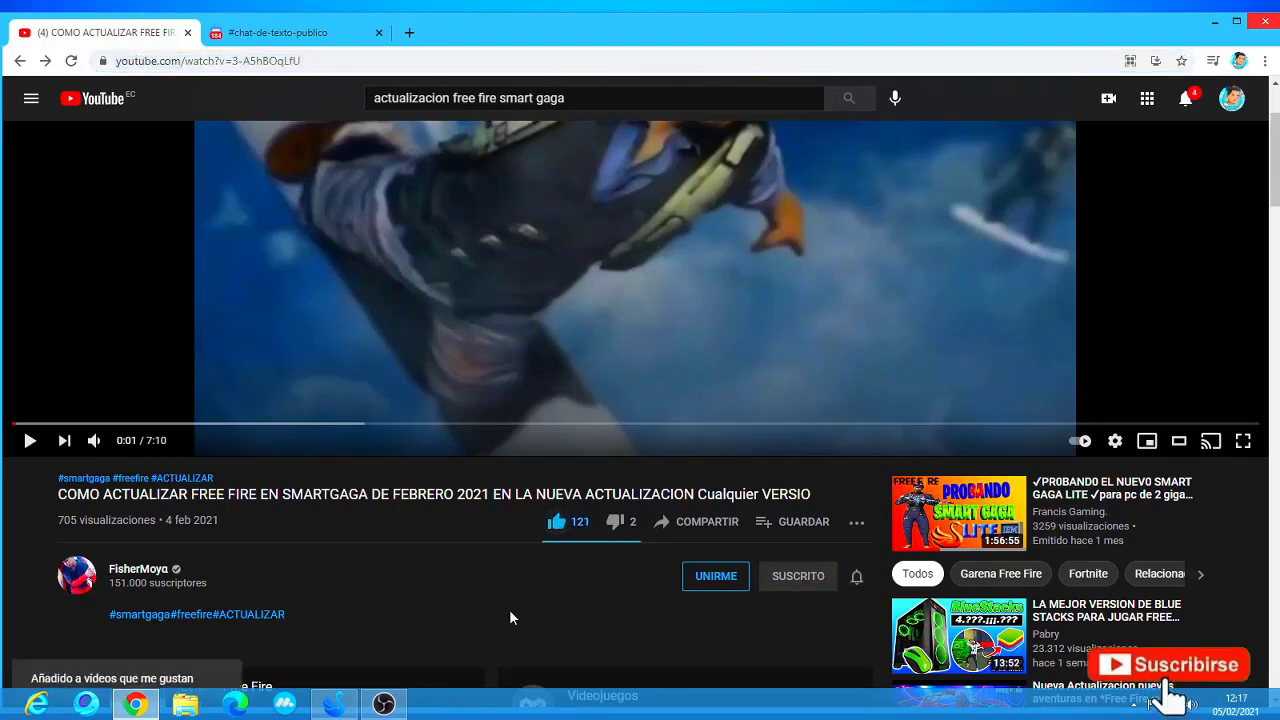
Expand the video description to view the update and emulator download links, and minimise the browser.
scroll(117, 448, down, 3)
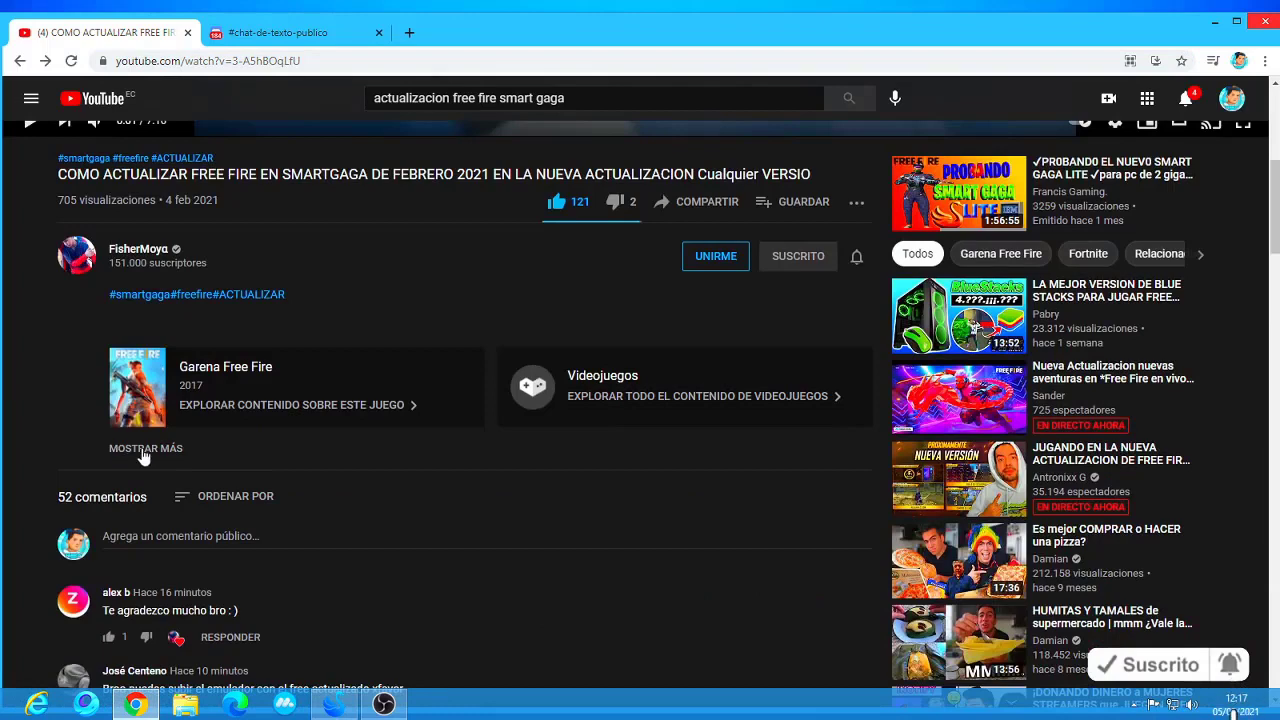
click(117, 448)
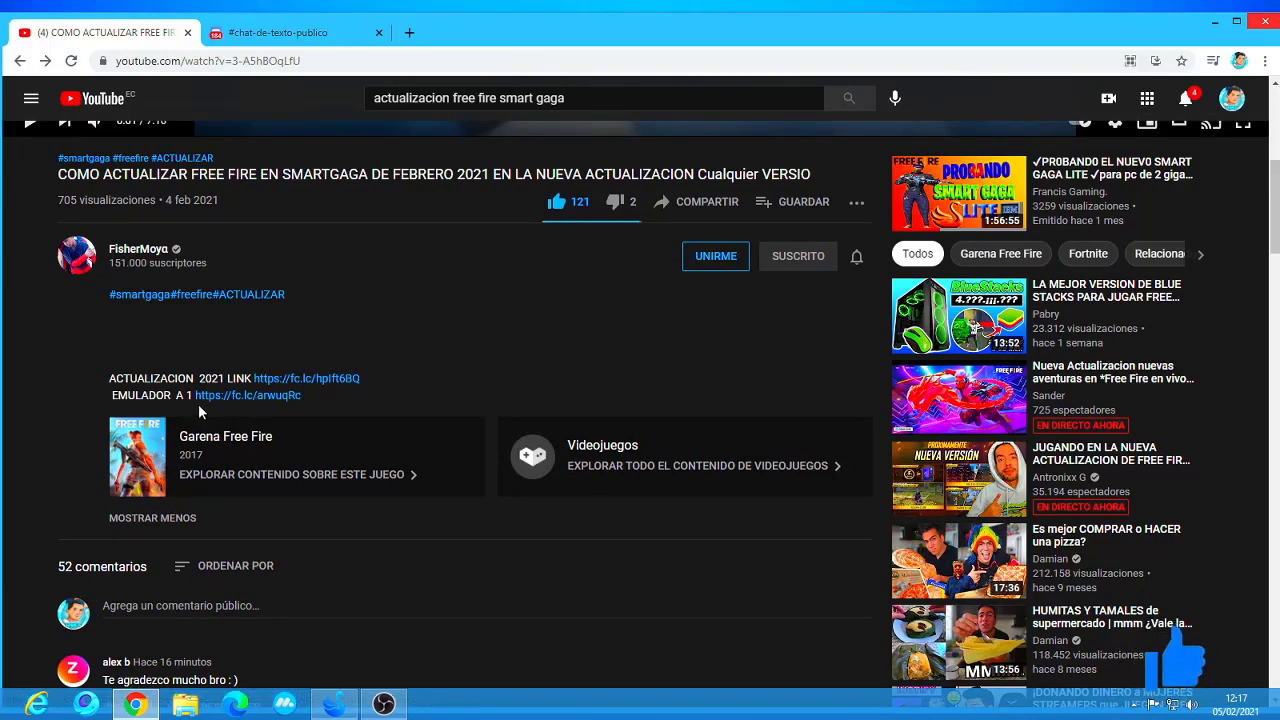
scroll(414, 340, up, 5)
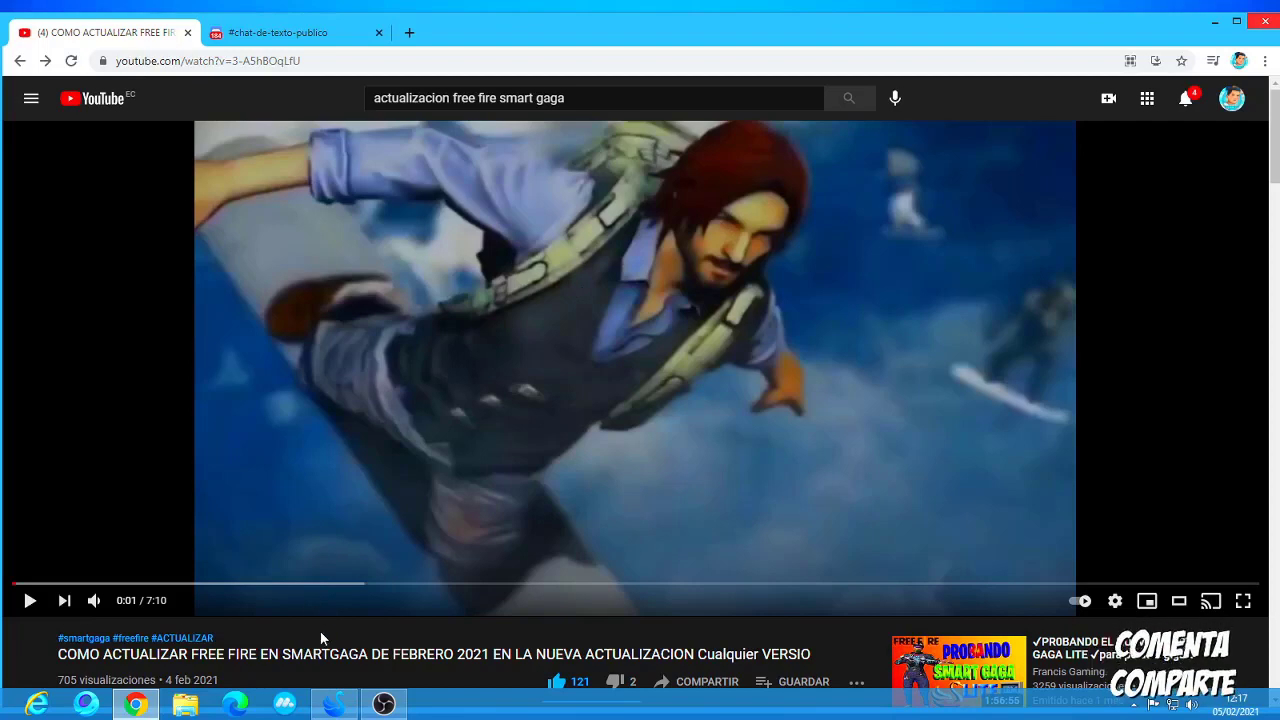
click(1212, 22)
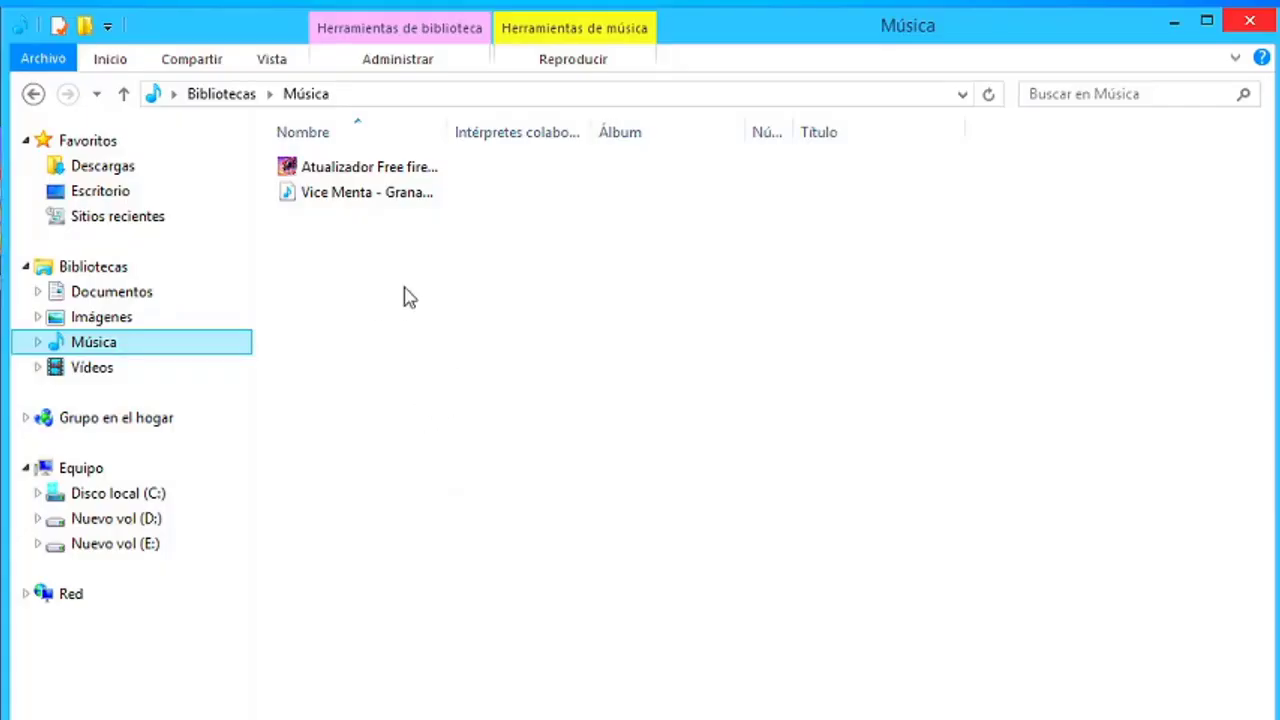
Select the Atualizador Free fire file in the Música library and close the running SmartGaGa emulator.
click(380, 170)
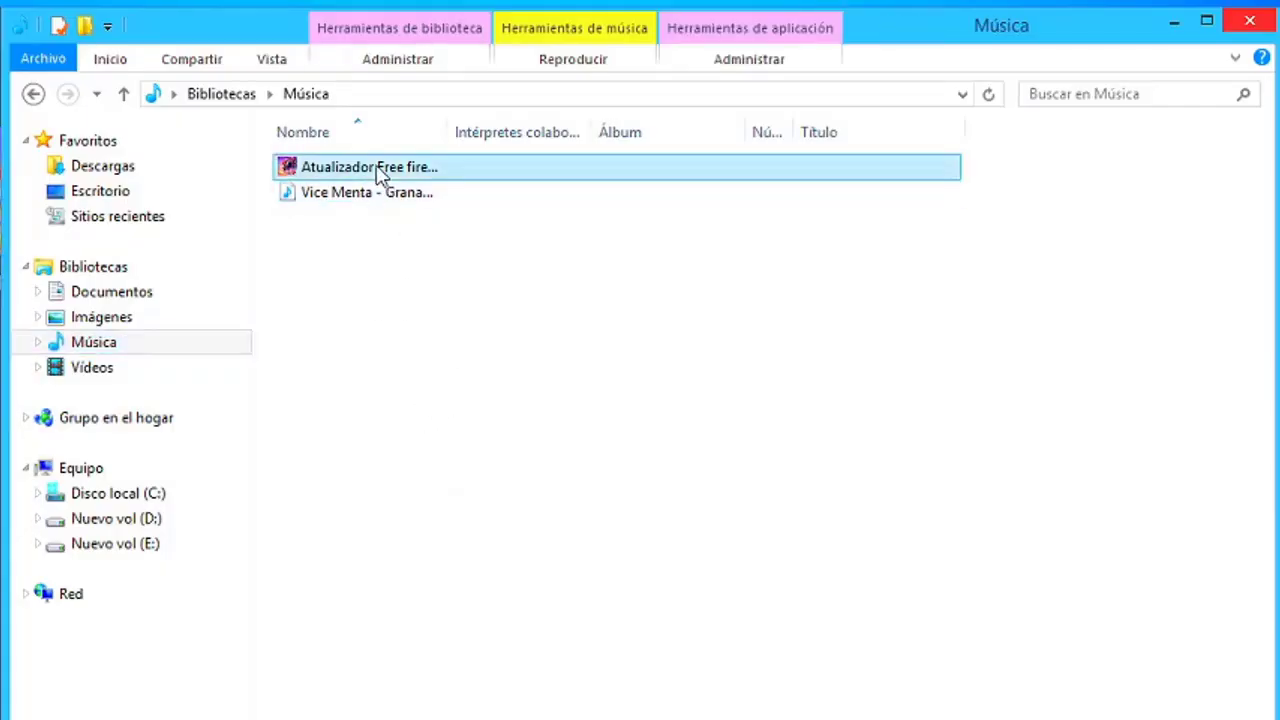
double_click(378, 174)
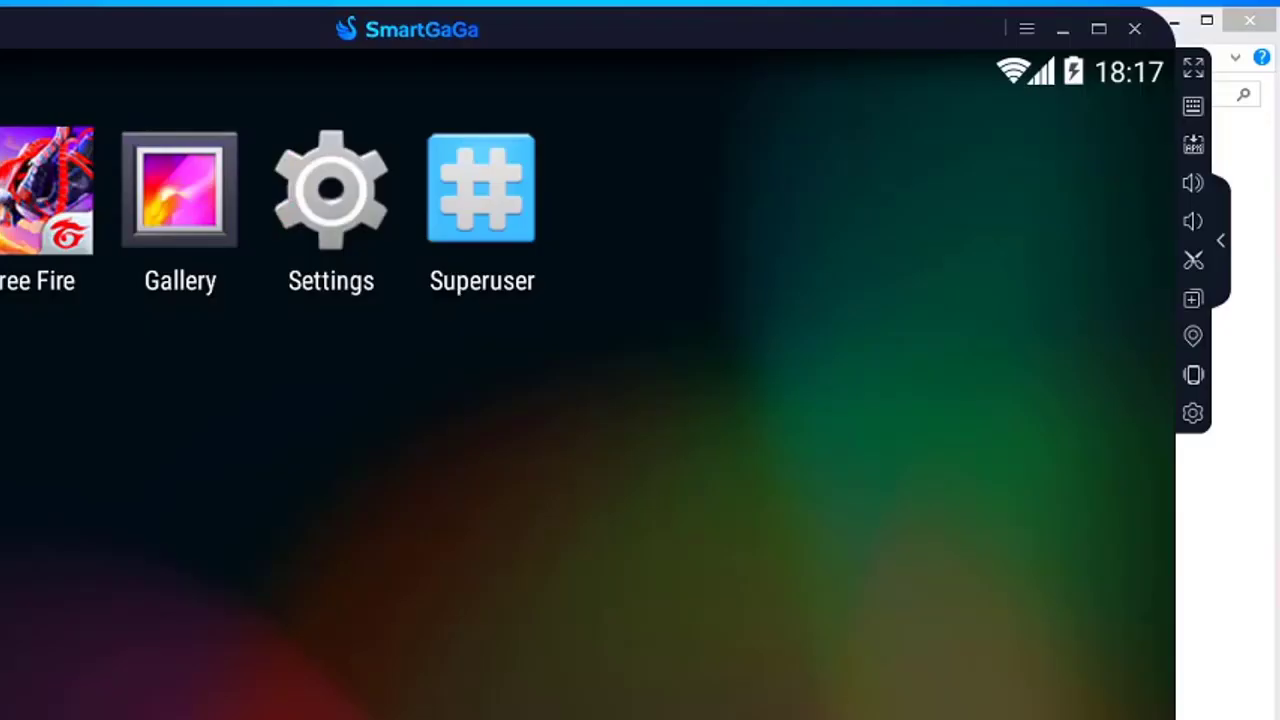
click(1134, 29)
click(310, 578)
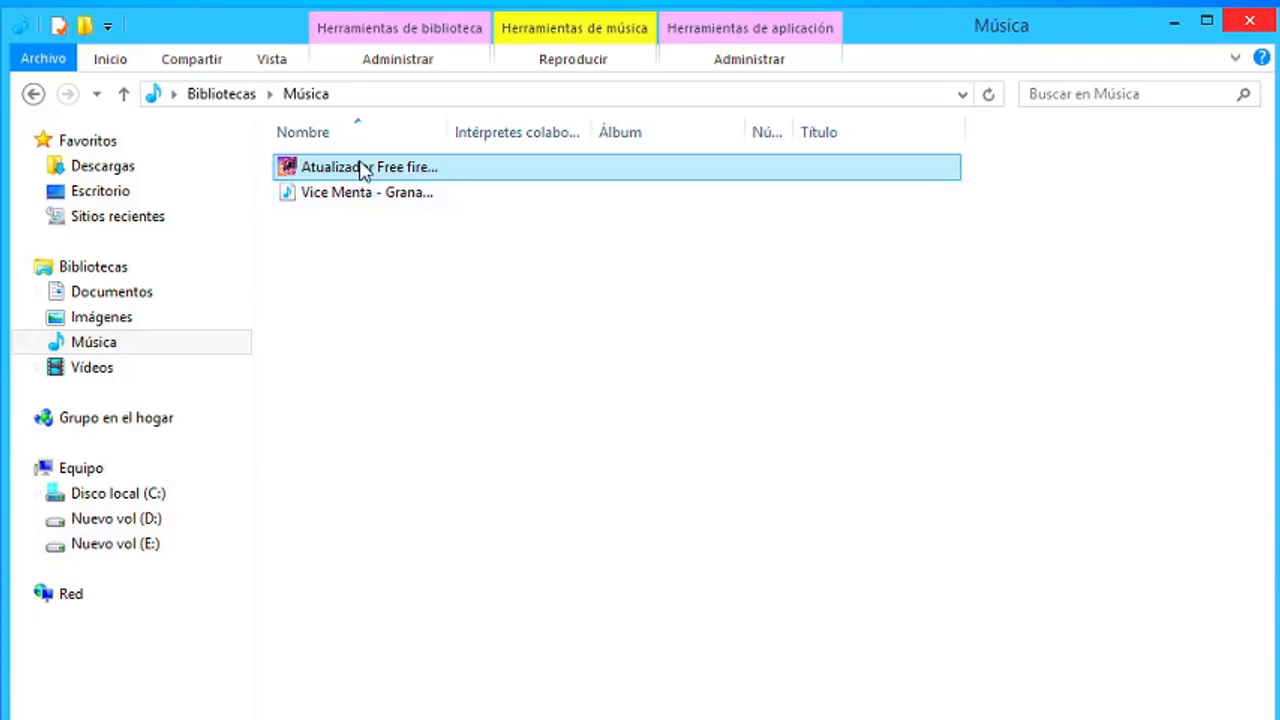
Run the Atualizador Free fire installer and accept its terms.
double_click(410, 172)
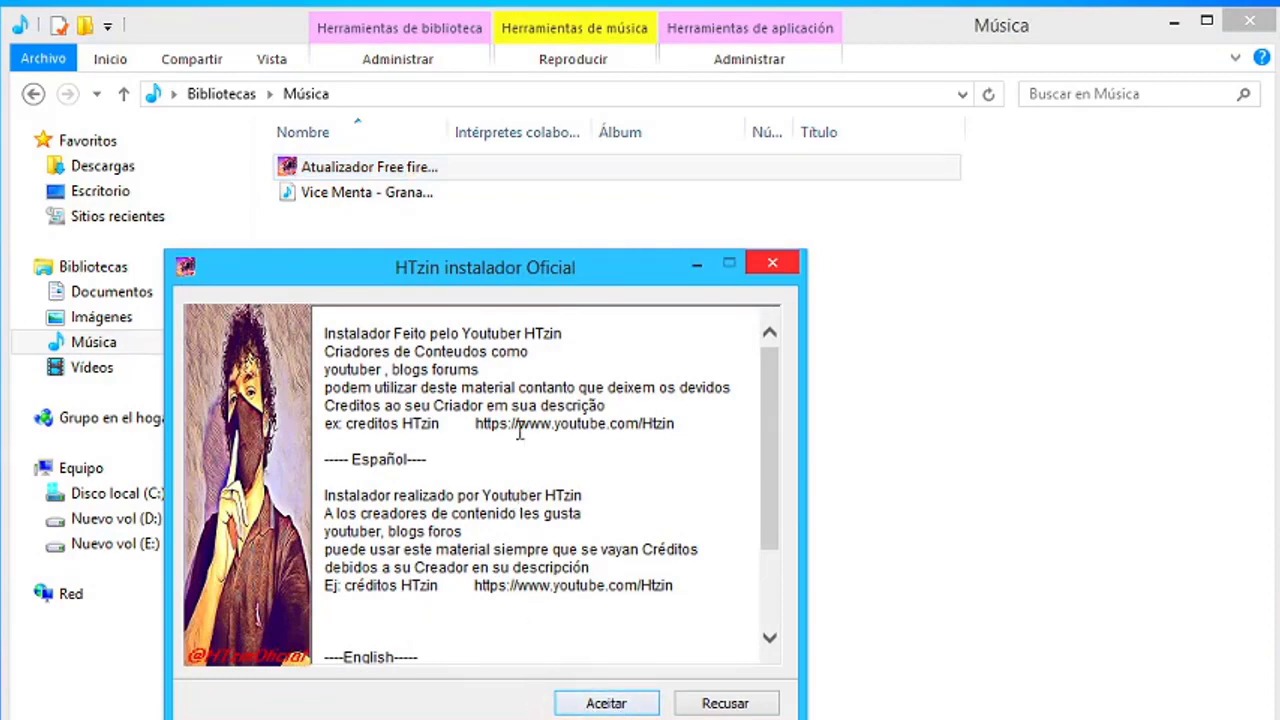
drag(350, 279, 410, 200)
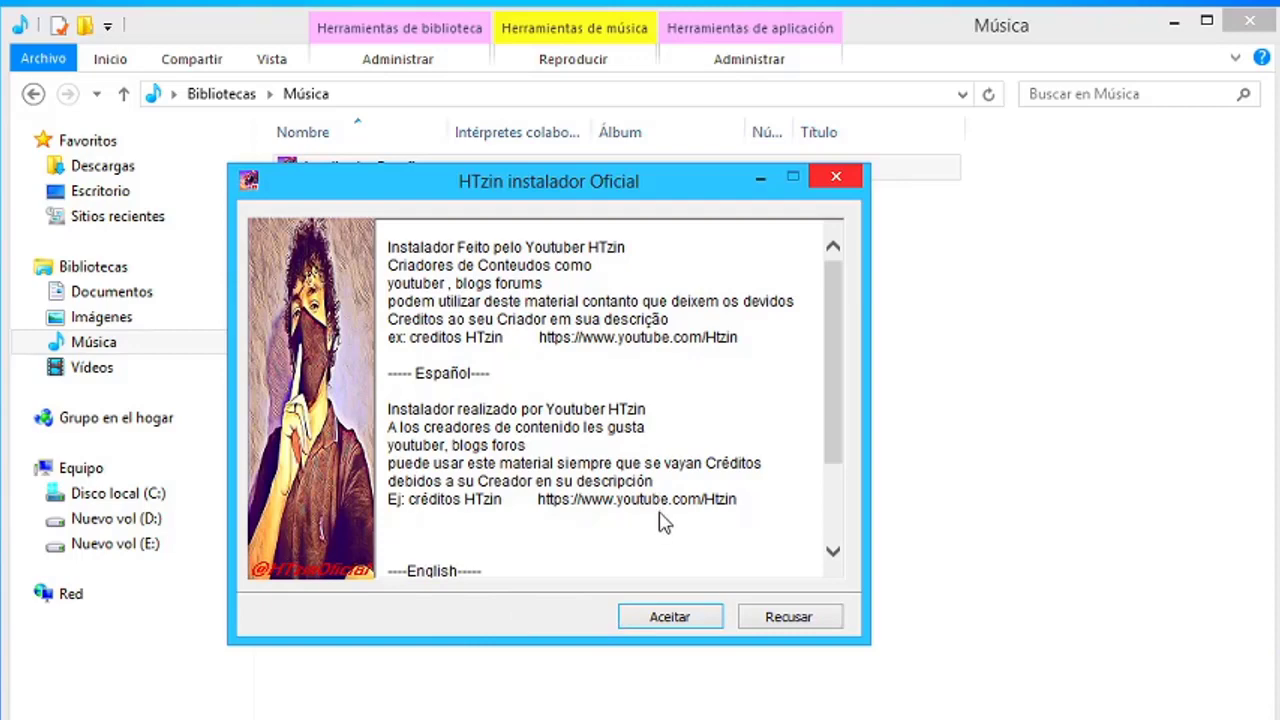
click(668, 620)
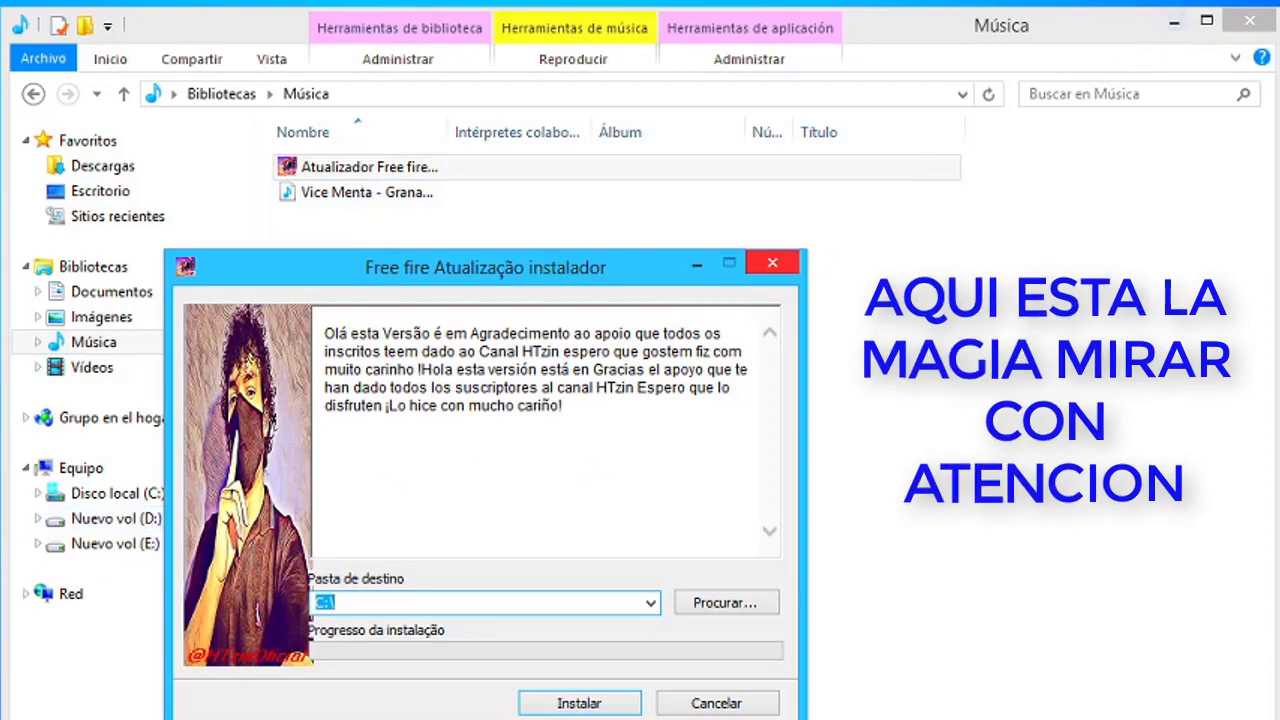
Open the ProjectTitan folder inside SMART GAGA FREE ACTUALIZADO\SmartGaGa on drive C:.
key(Escape)
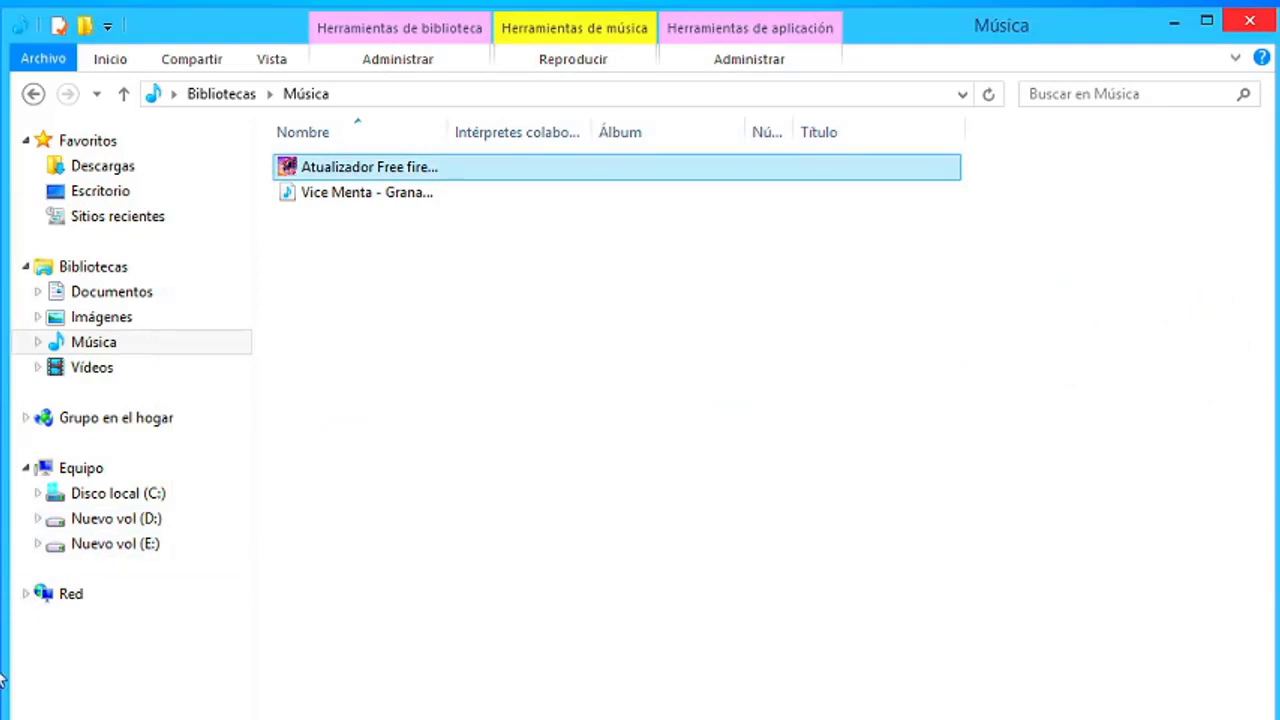
click(120, 495)
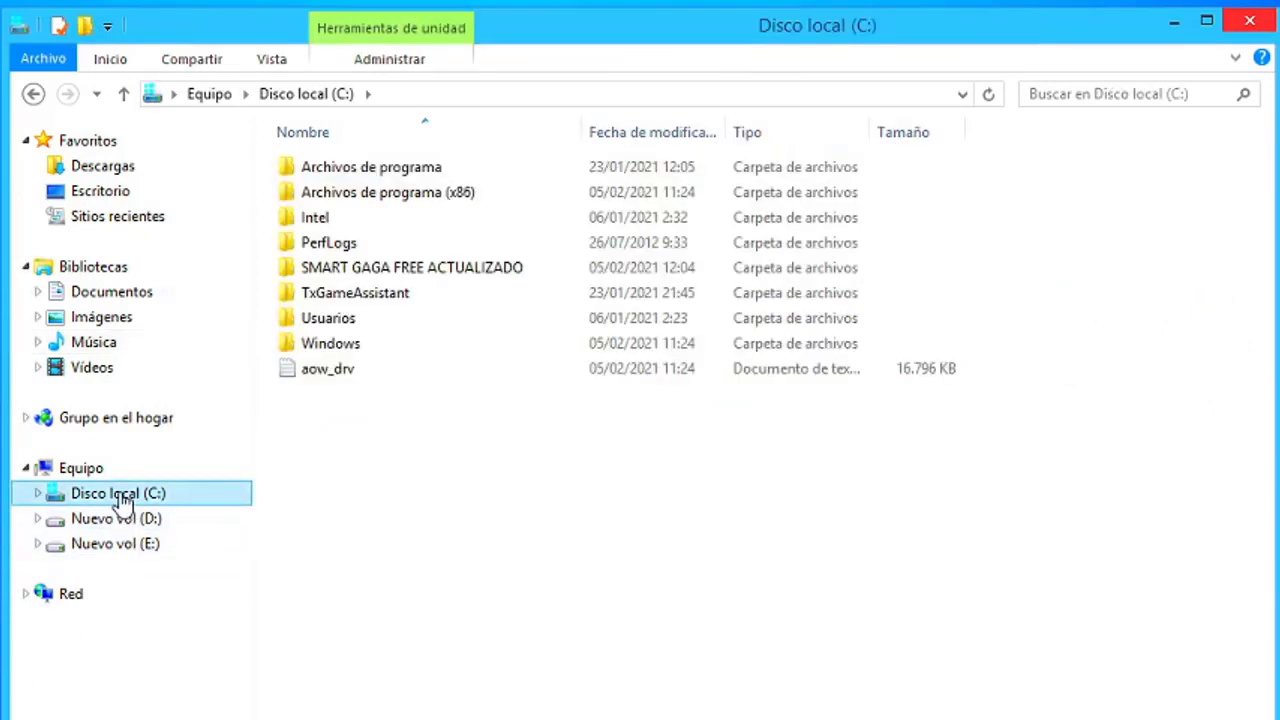
double_click(390, 268)
click(33, 94)
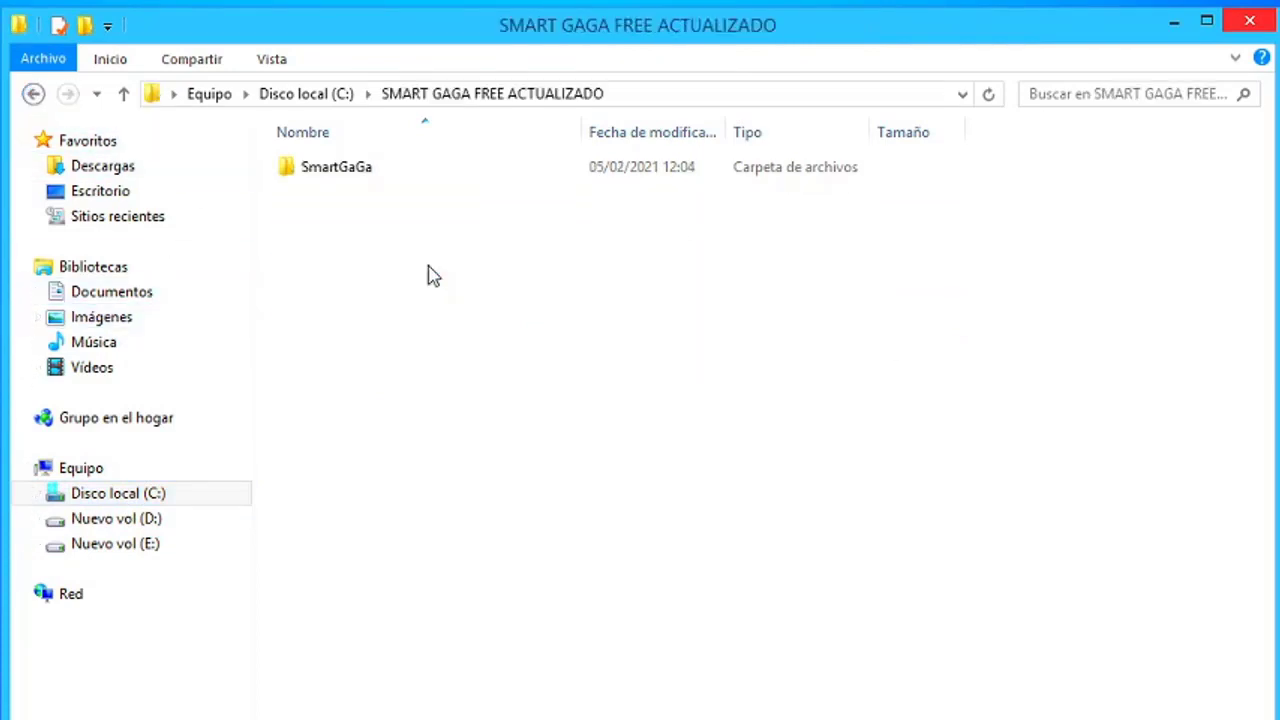
double_click(360, 172)
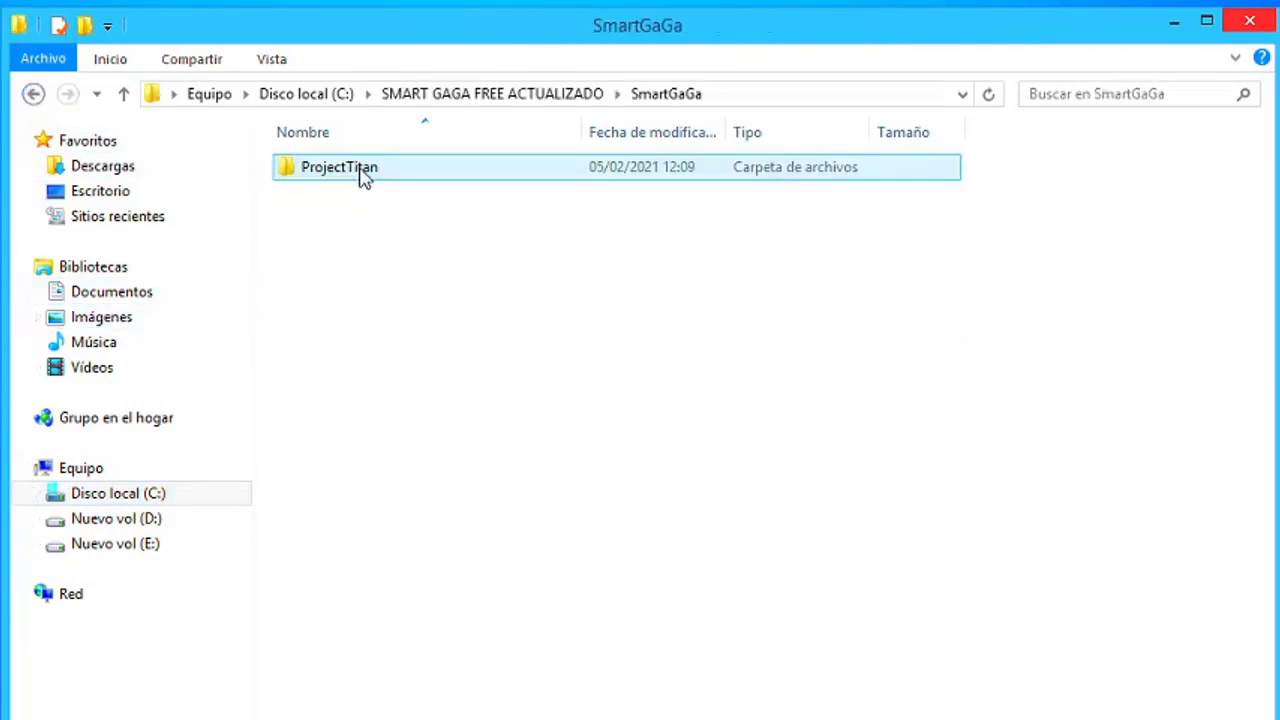
double_click(398, 176)
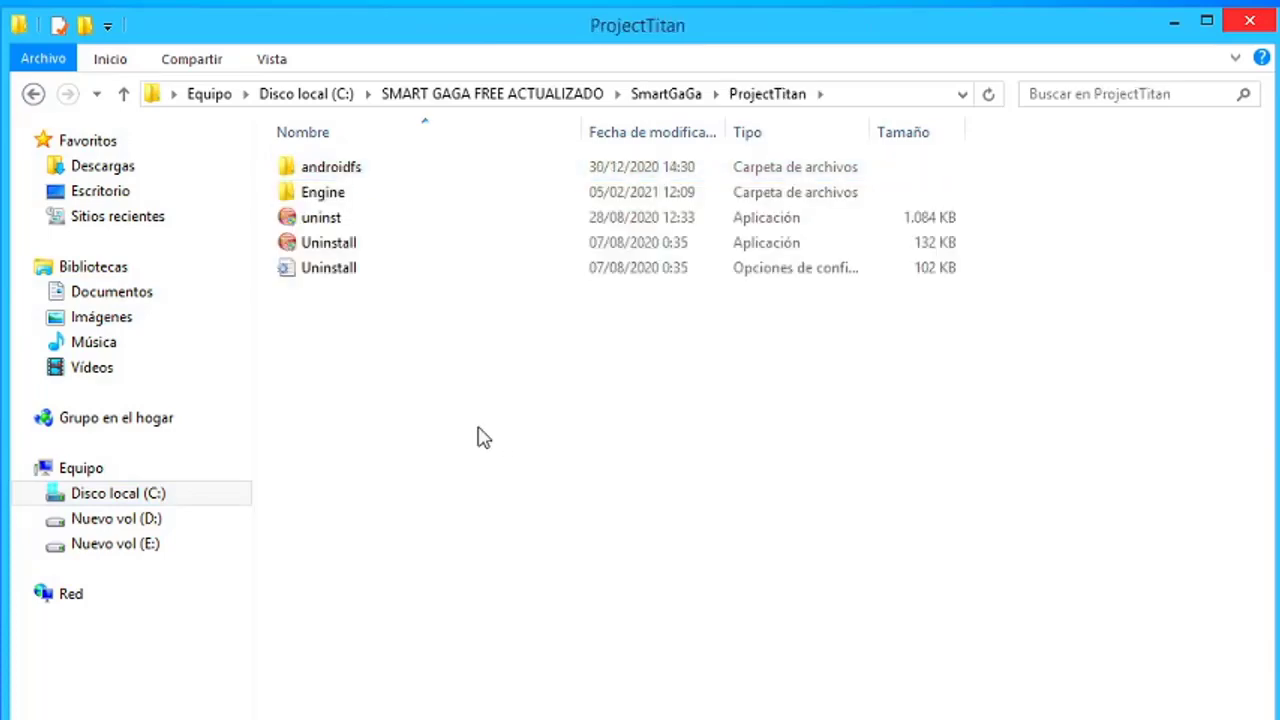
Copy the ProjectTitan folder's full path and paste it as the installer's destination folder.
key(super+Down)
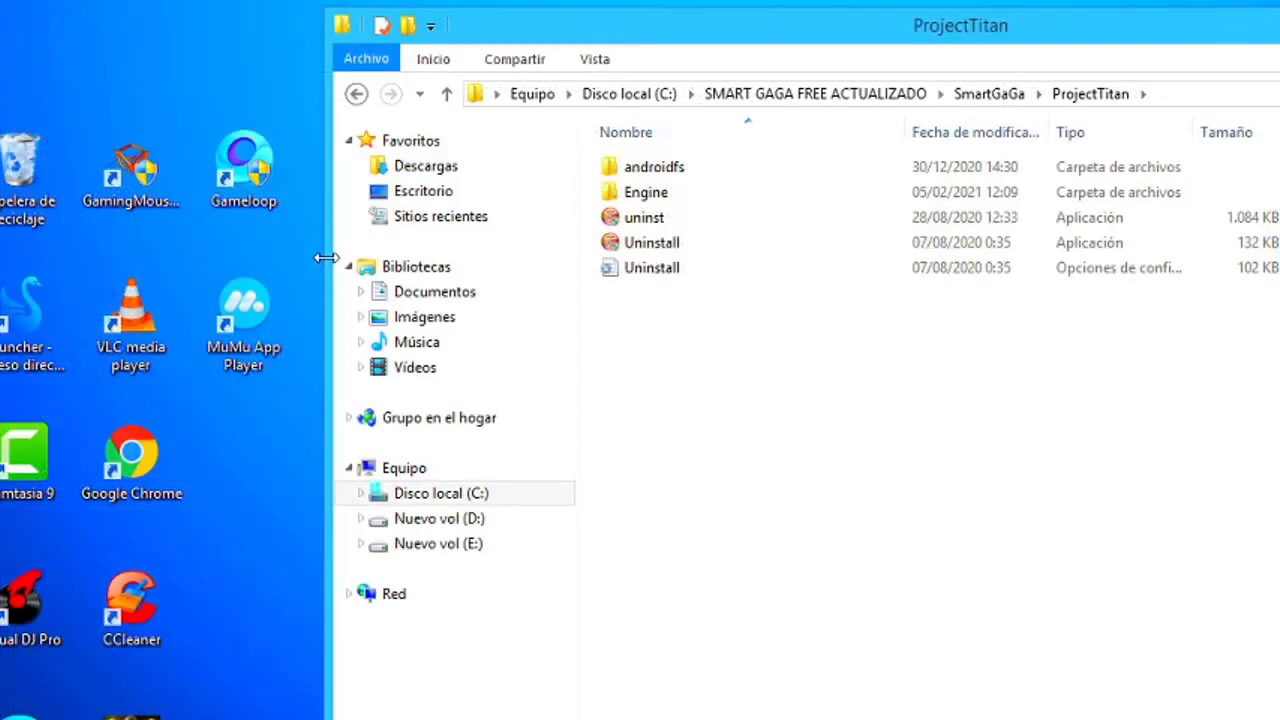
drag(326, 244, 0, 244)
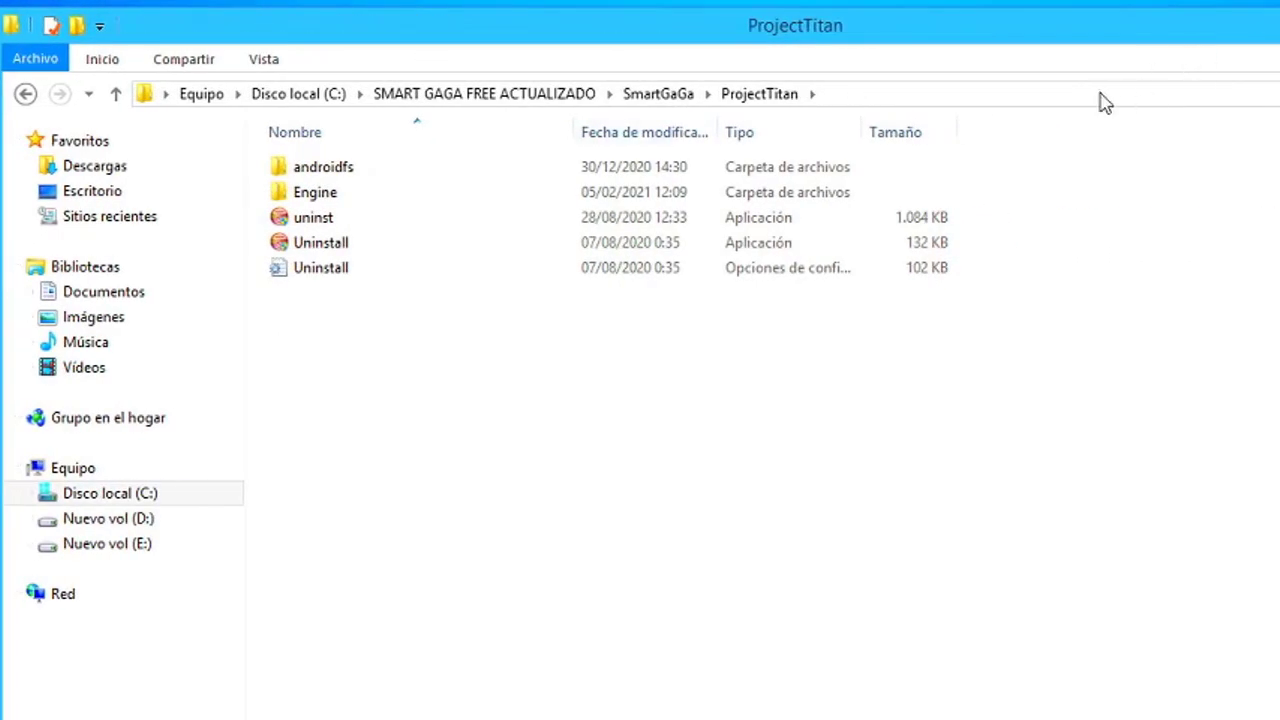
click(951, 94)
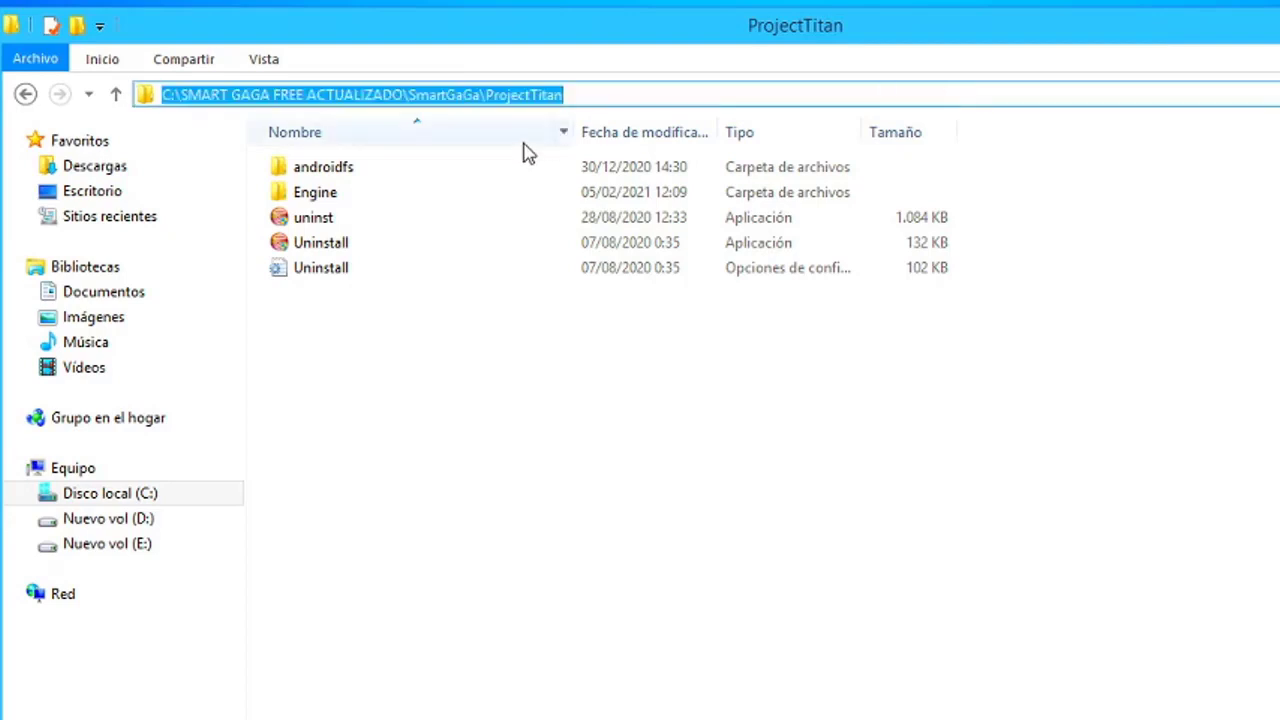
click(572, 95)
drag(571, 94, 163, 105)
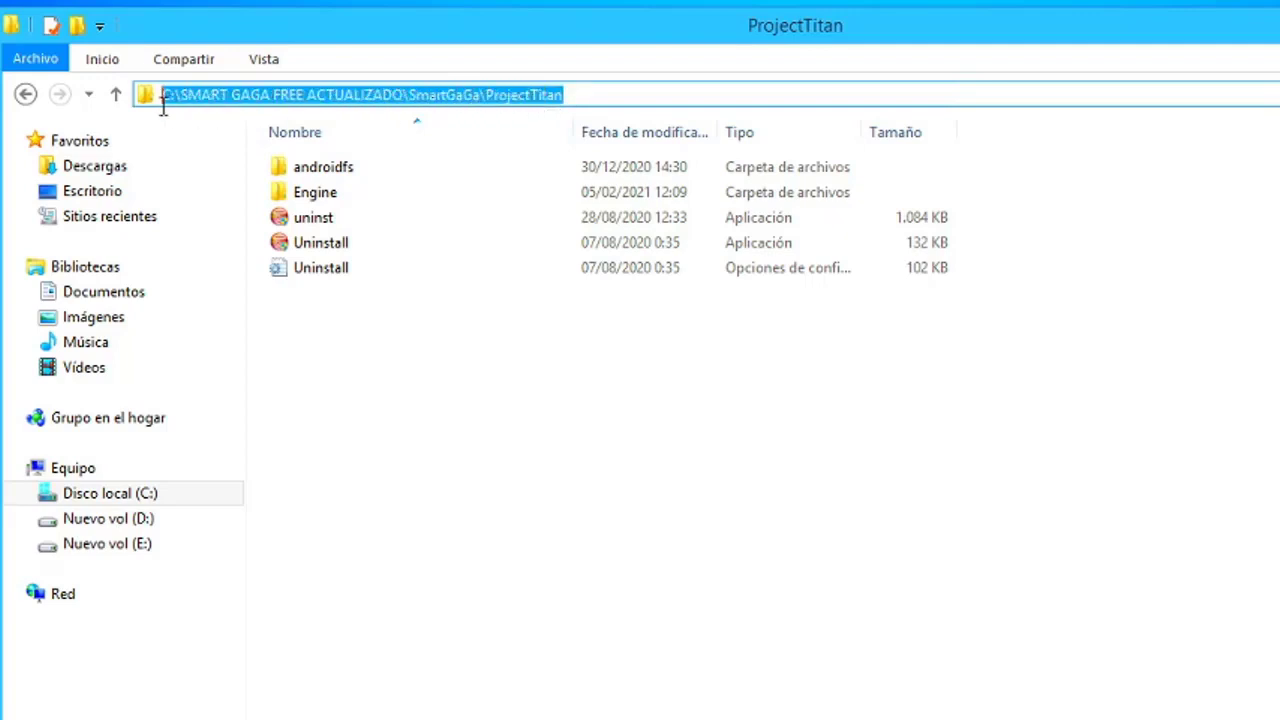
right_click(230, 96)
click(302, 174)
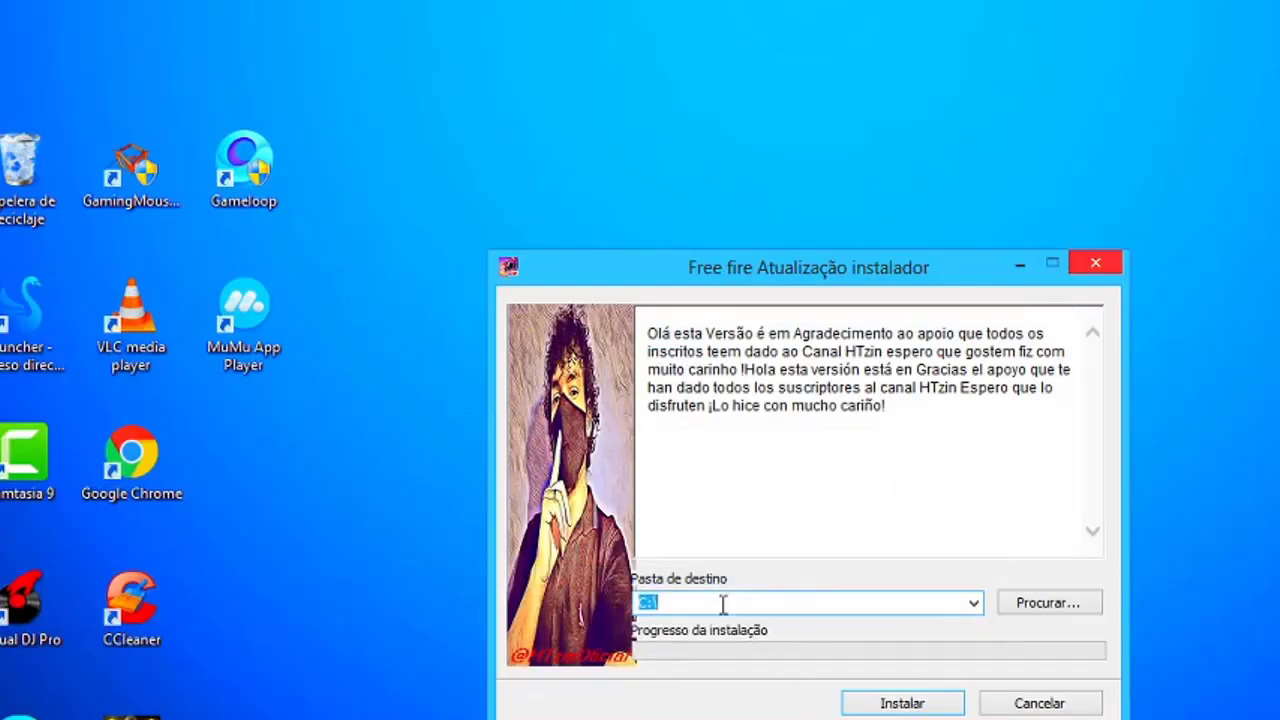
click(670, 605)
key(ctrl+v)
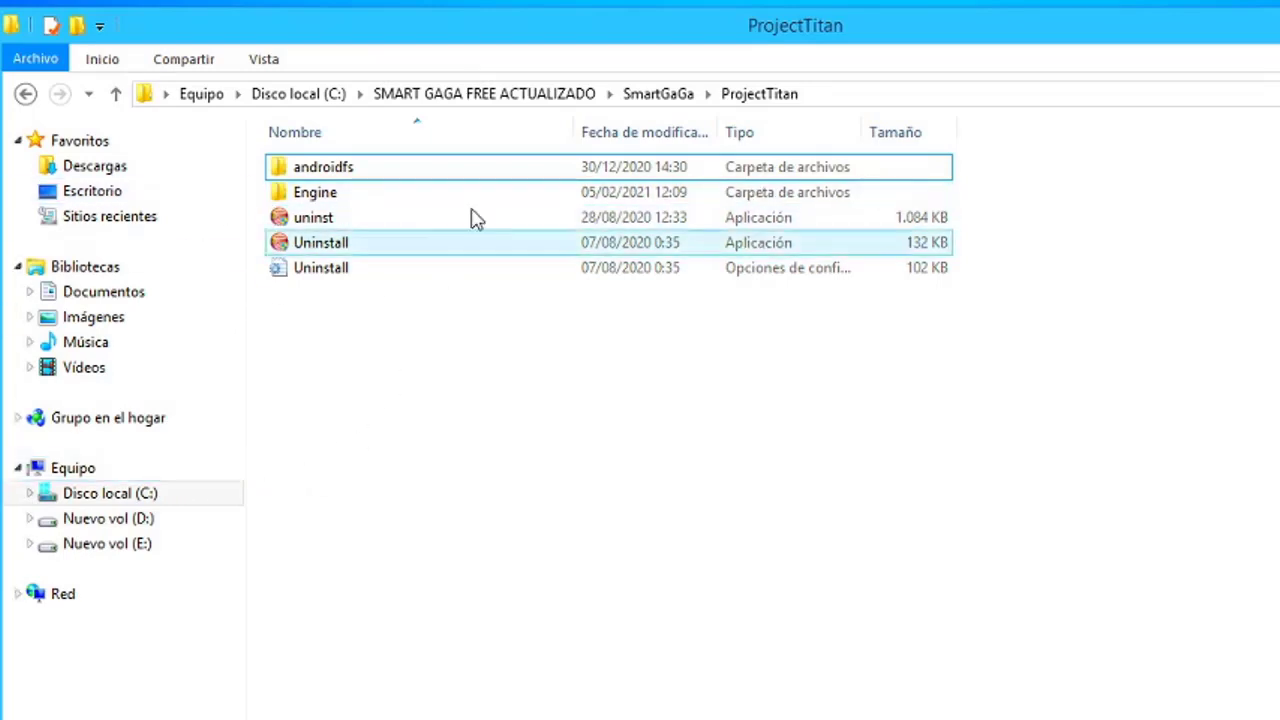
Browse again from drive C: to the SmartGaGa ProjectTitan folder and copy its path once more.
click(95, 494)
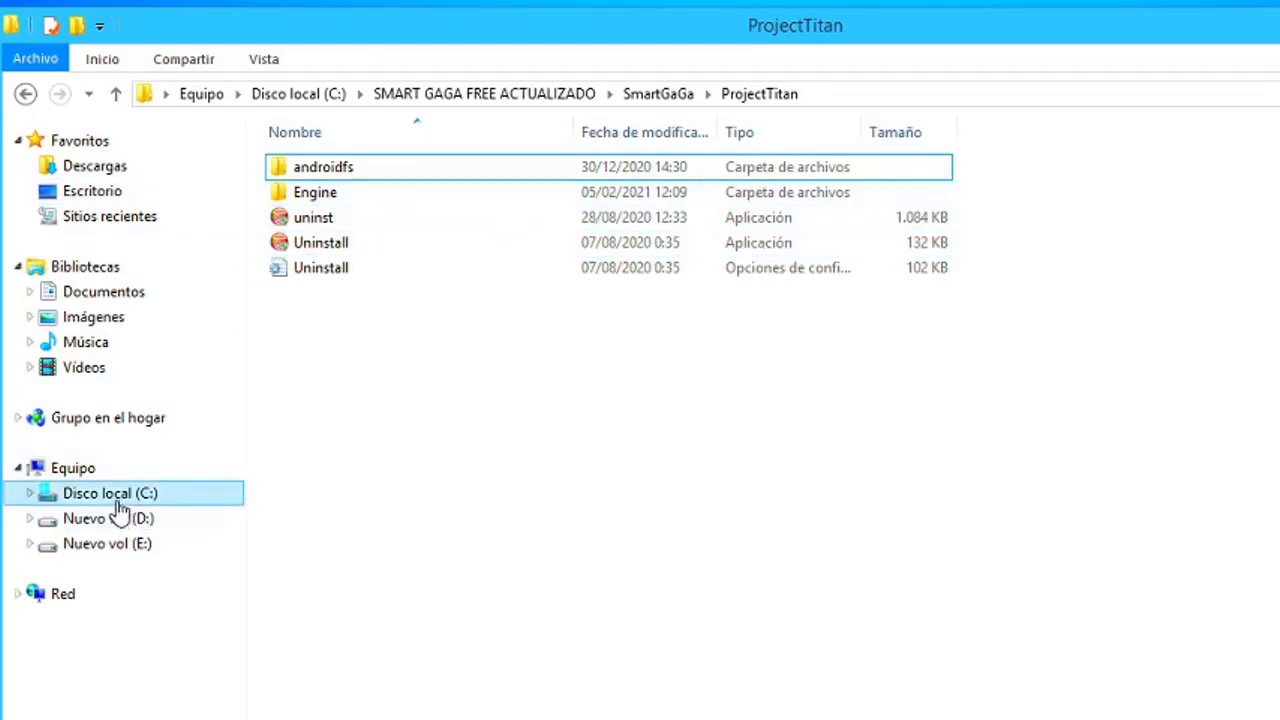
mouse_move(402, 283)
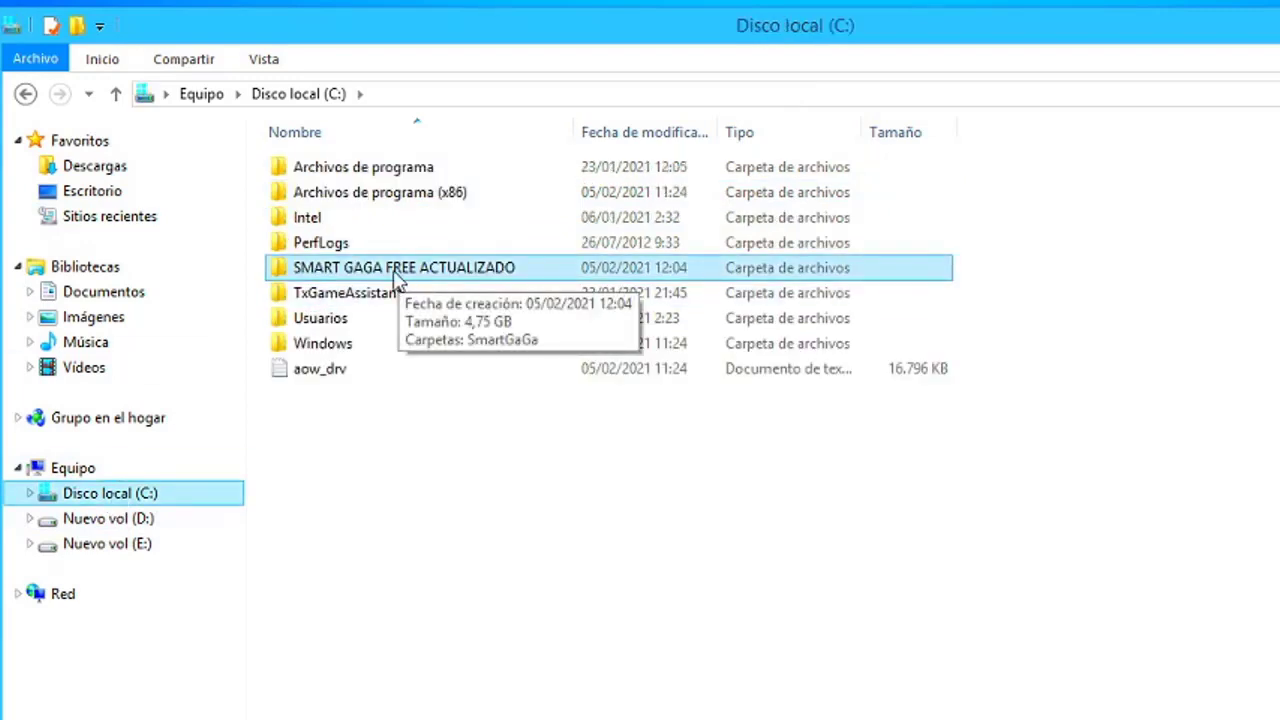
double_click(396, 278)
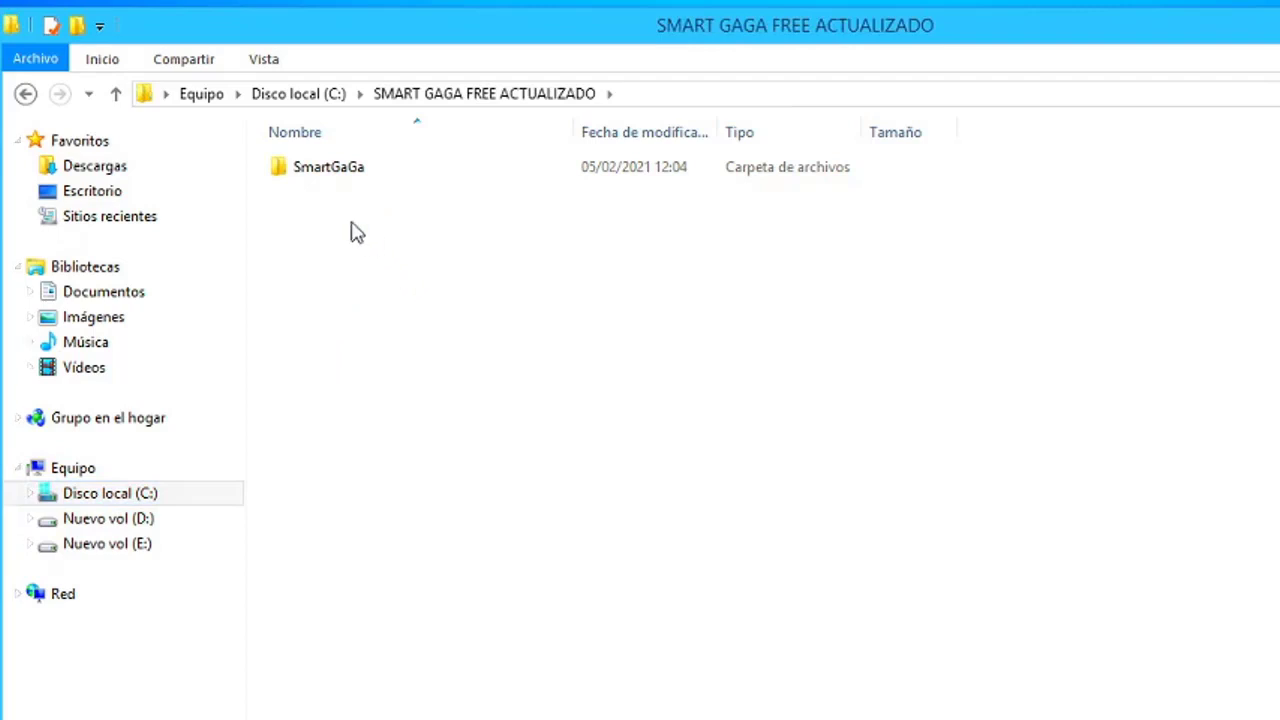
double_click(336, 172)
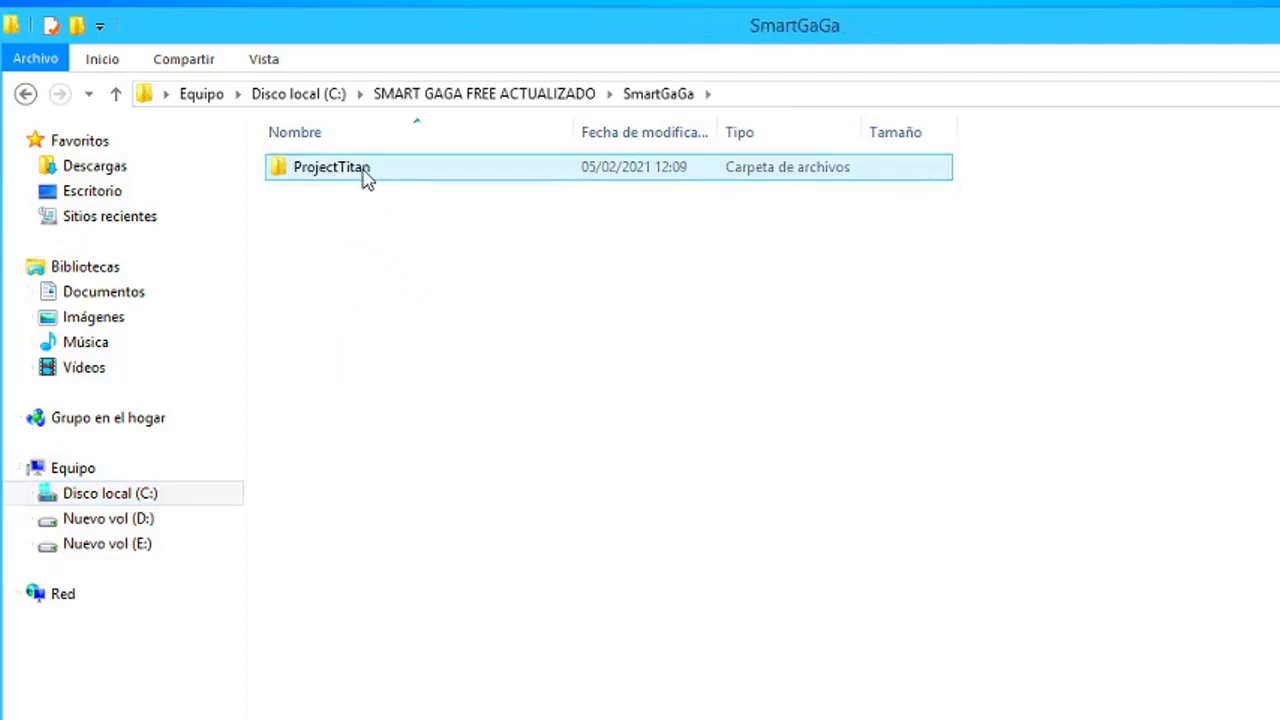
double_click(379, 174)
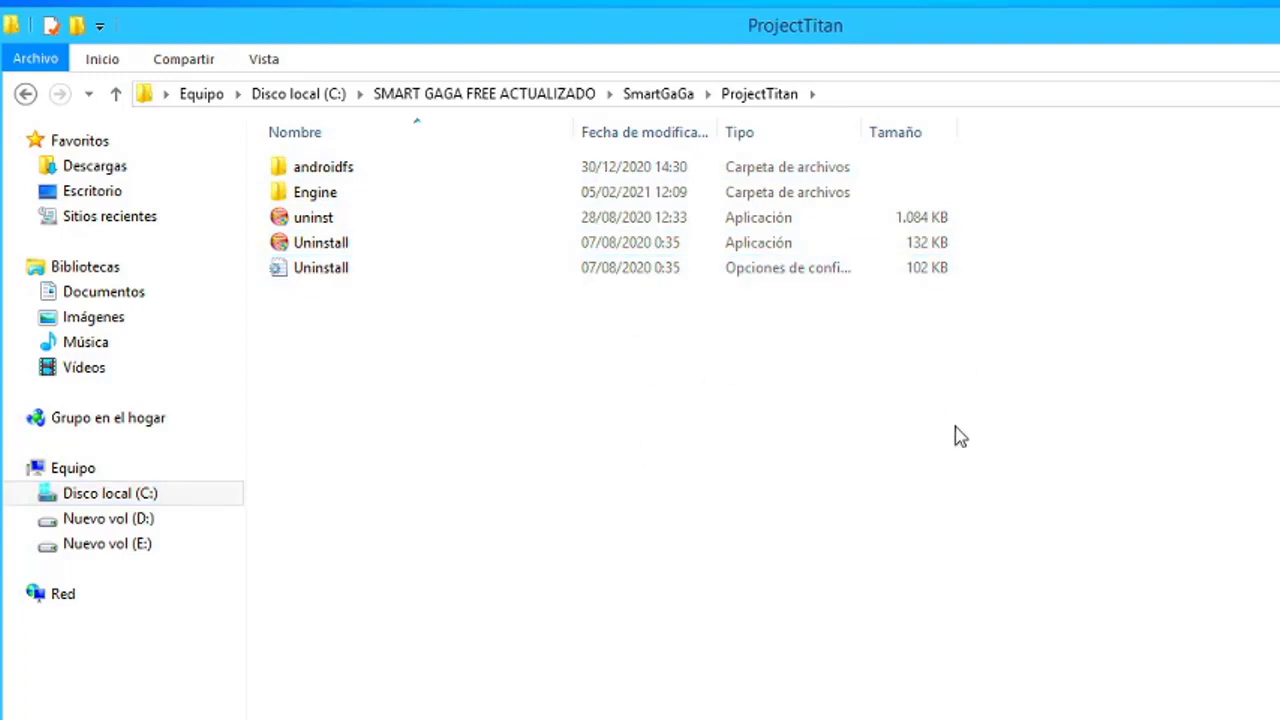
click(924, 97)
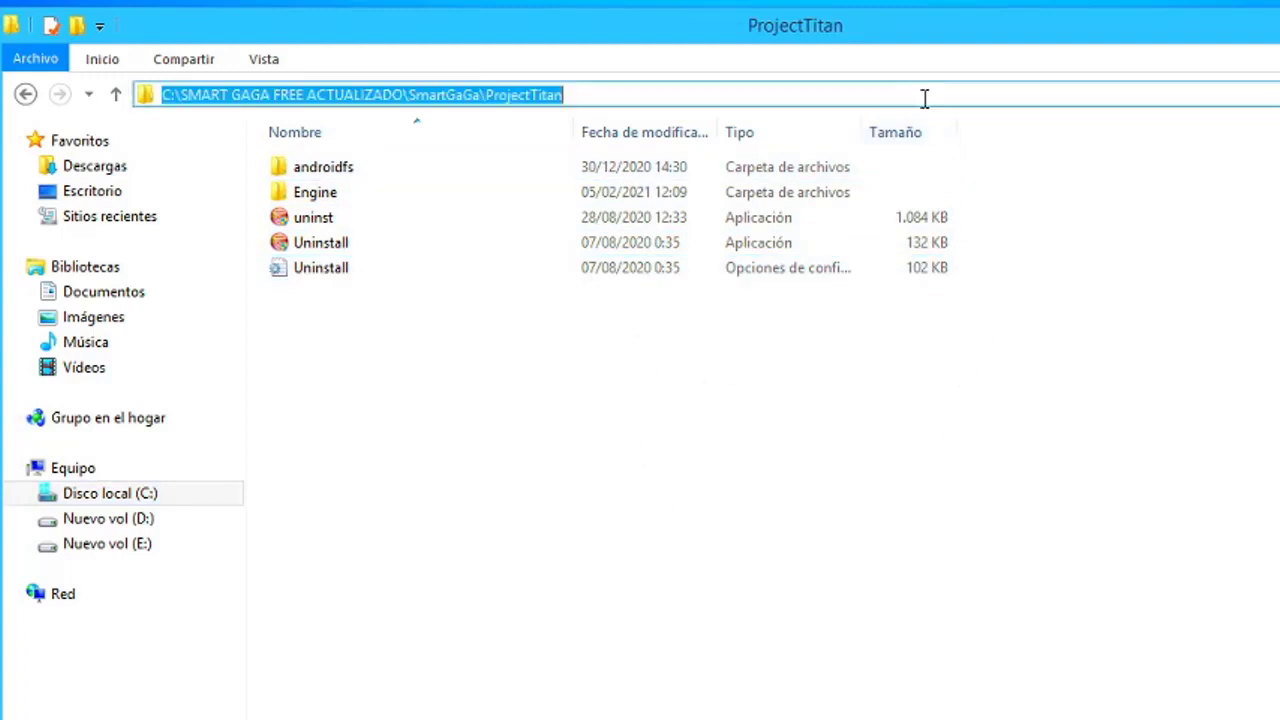
right_click(384, 100)
click(486, 171)
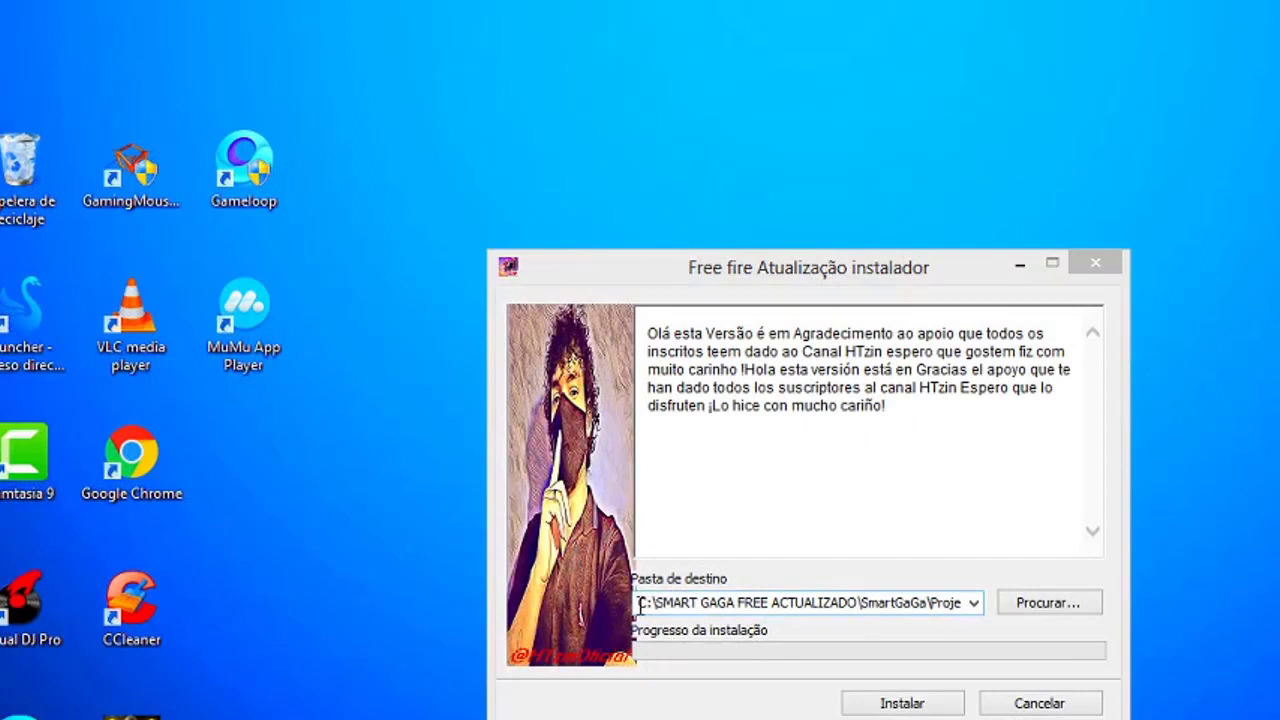
Check the end of the destination path in the Free Fire installer and close the installer.
click(877, 604)
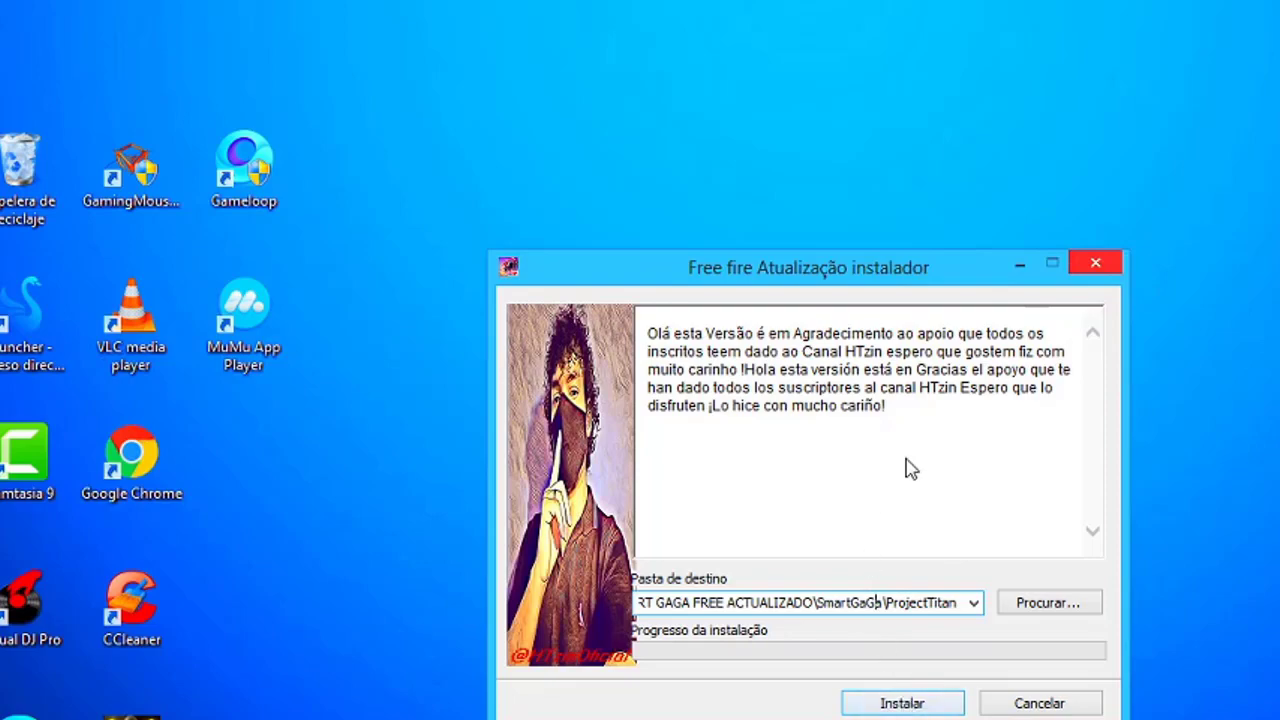
drag(770, 285, 737, 235)
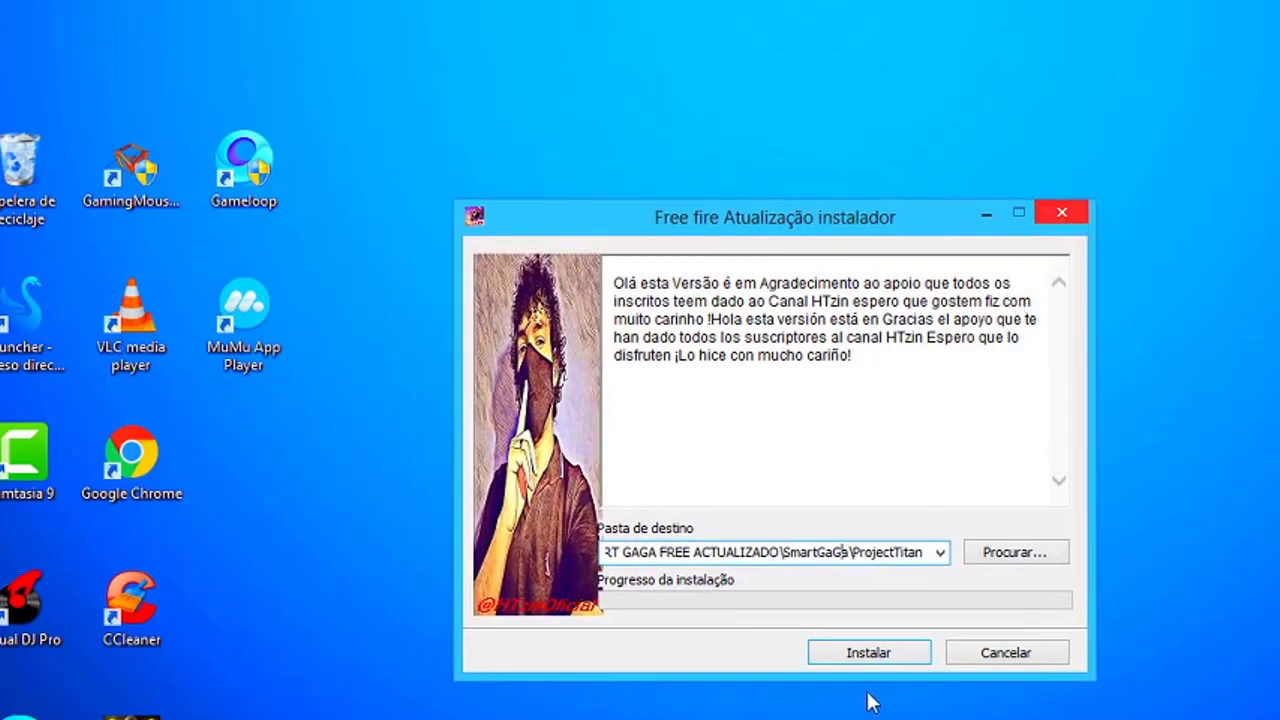
click(1064, 215)
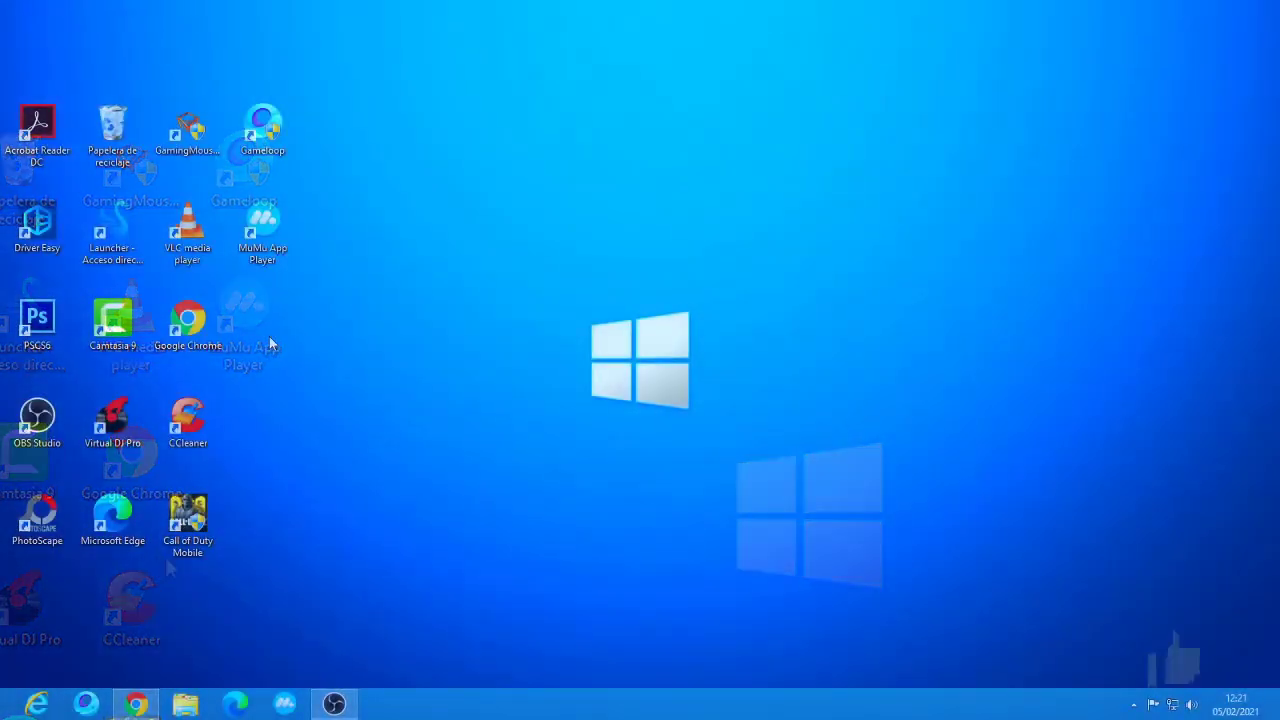
Launch the SmartGaGa emulator from the desktop and open Free Fire from its app list.
click(119, 250)
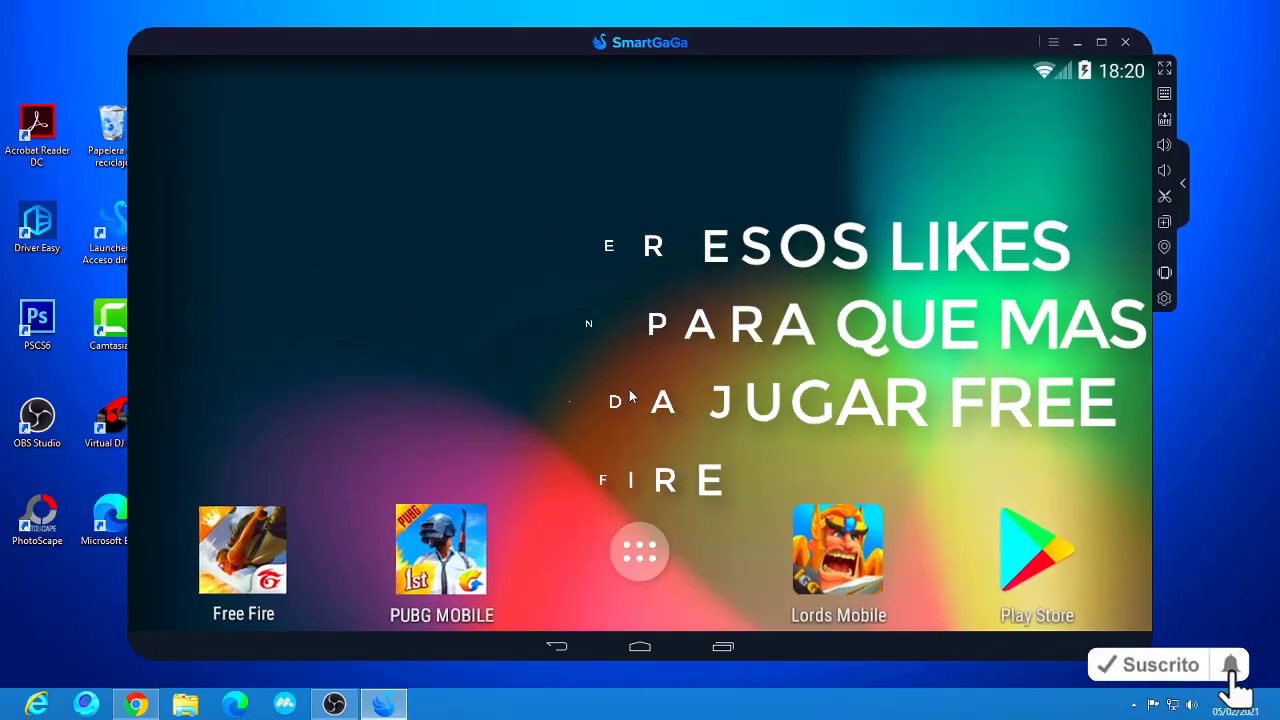
click(634, 549)
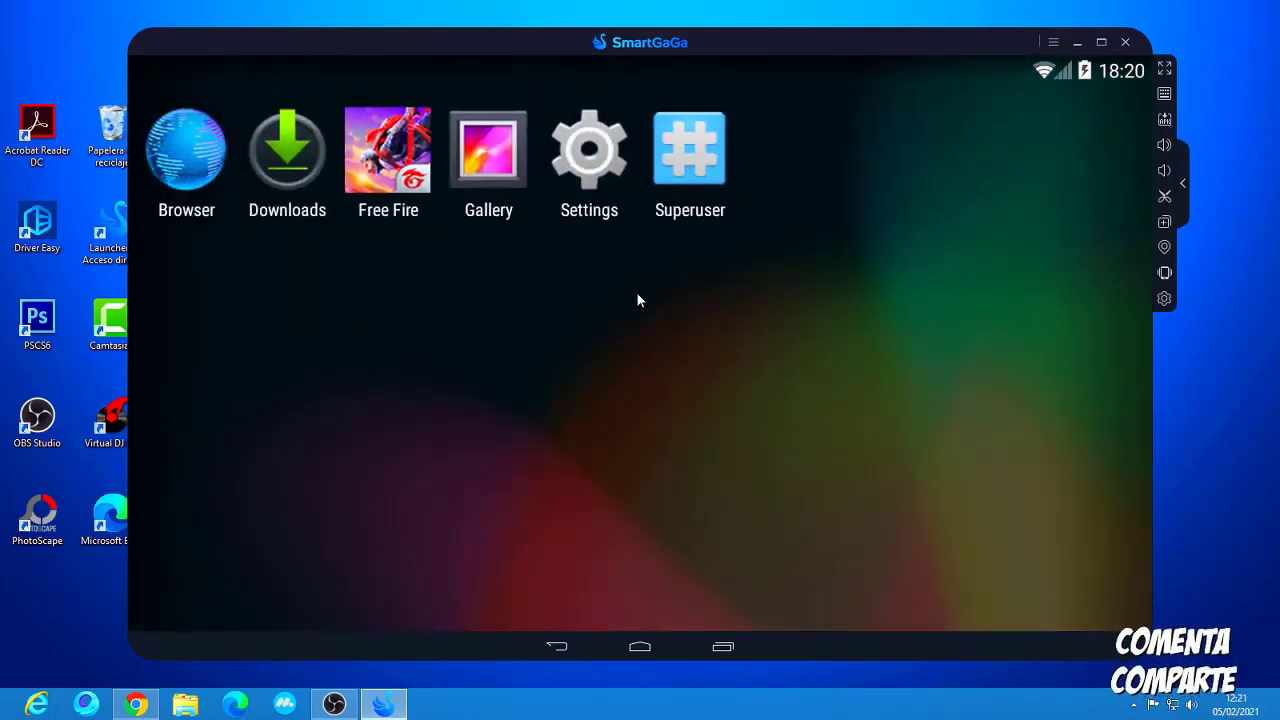
click(388, 174)
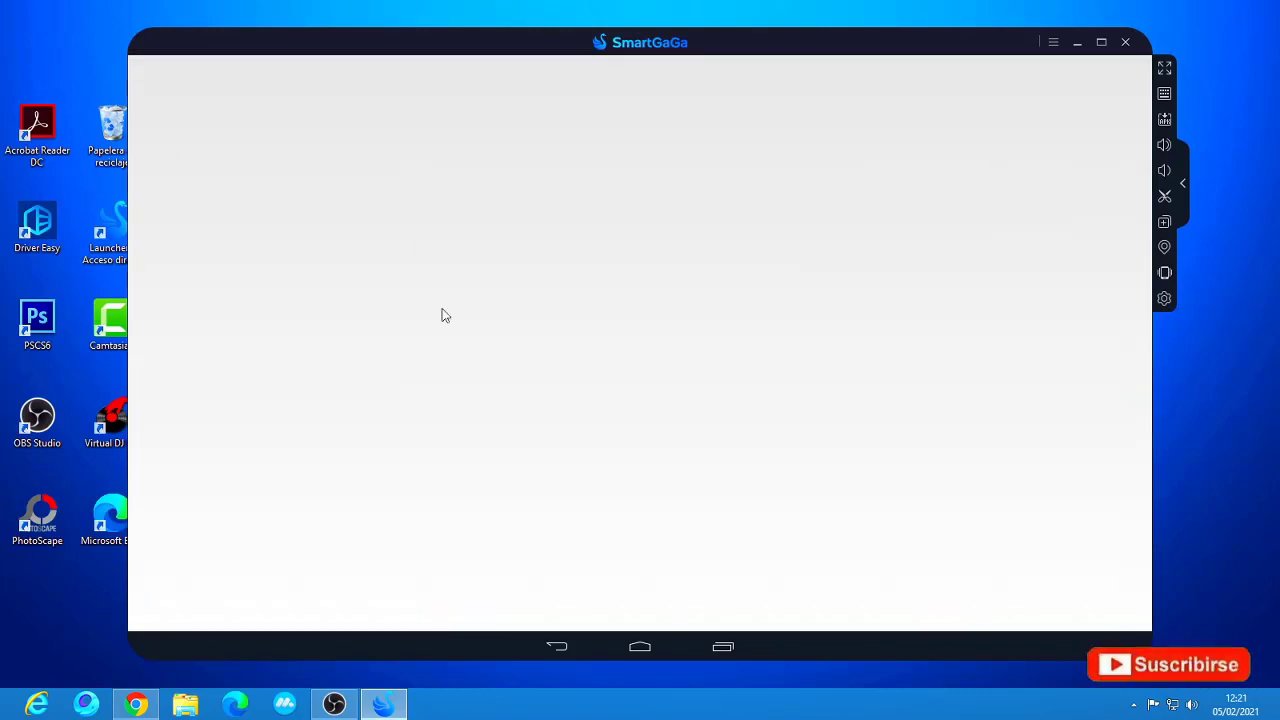